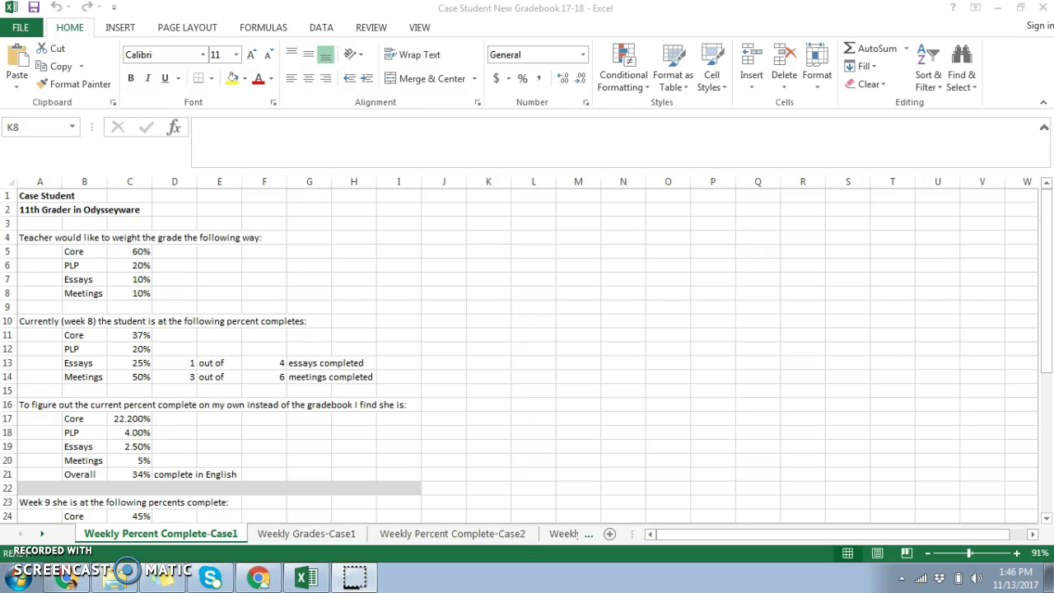
# Step: Review the teacher's grade weights for Core, PLP, Essays and Meetings on the Weekly Percent Complete-Case1 sheet
pyautogui.click(104, 252)
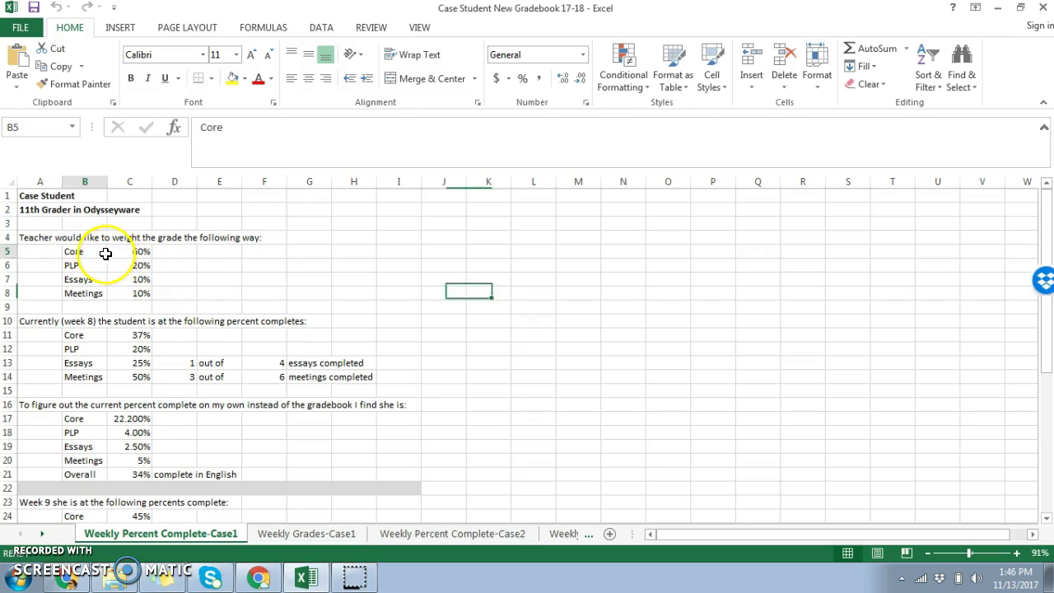
pyautogui.press('Down')
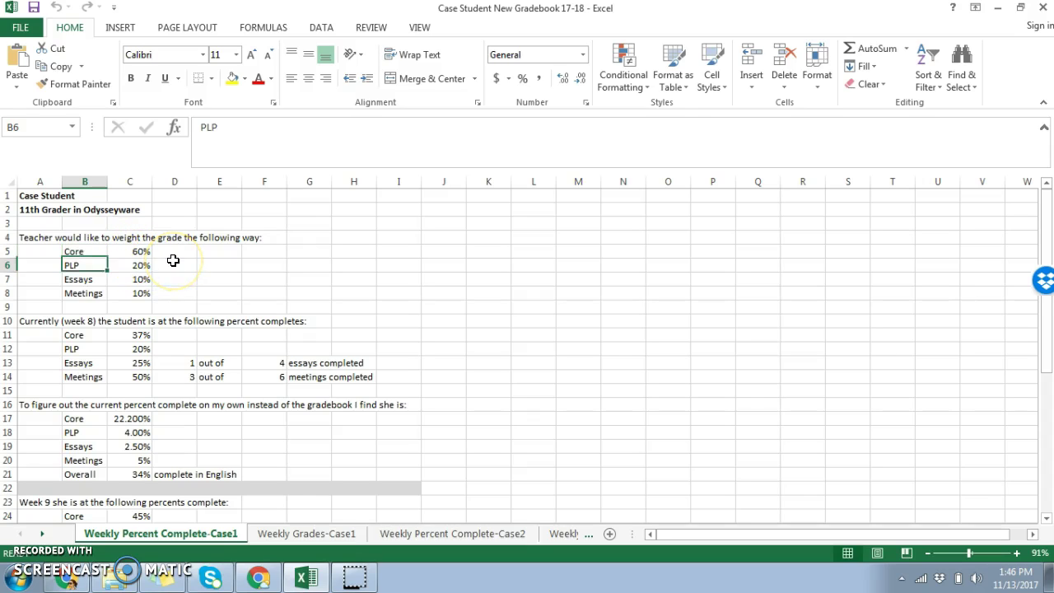
pyautogui.press('Right')
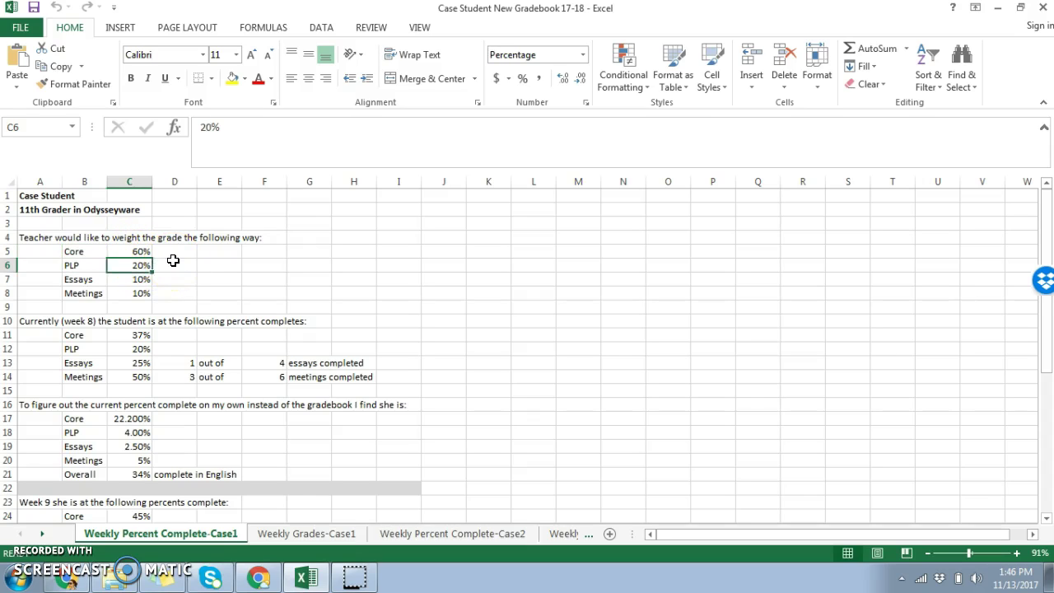
pyautogui.press('Down')
pyautogui.press('Down')
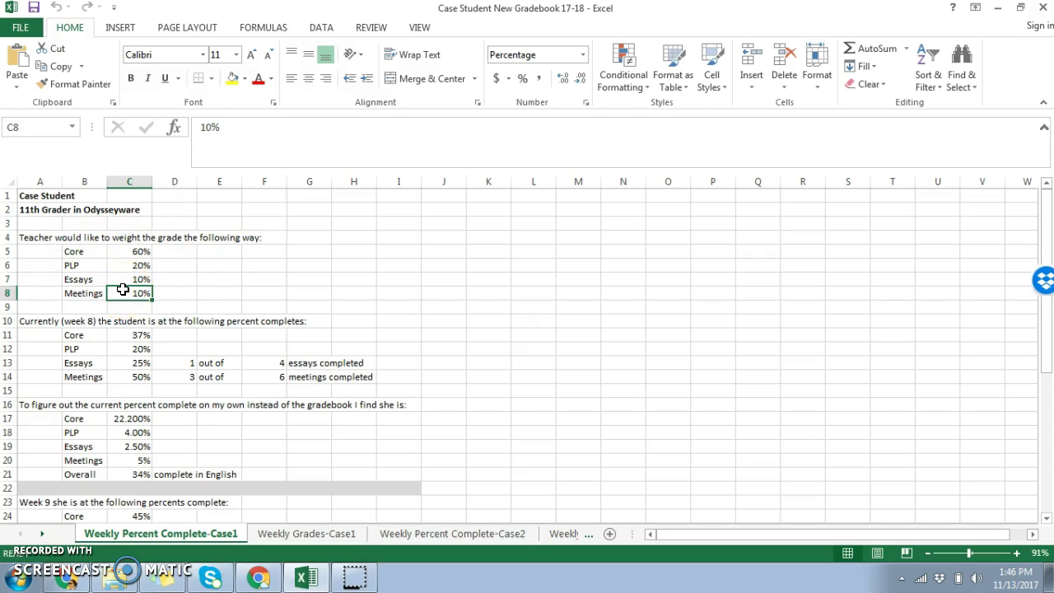
# Step: Examine the week 8 percent completes and inspect the formula behind the Essays percentage
pyautogui.click(139, 338)
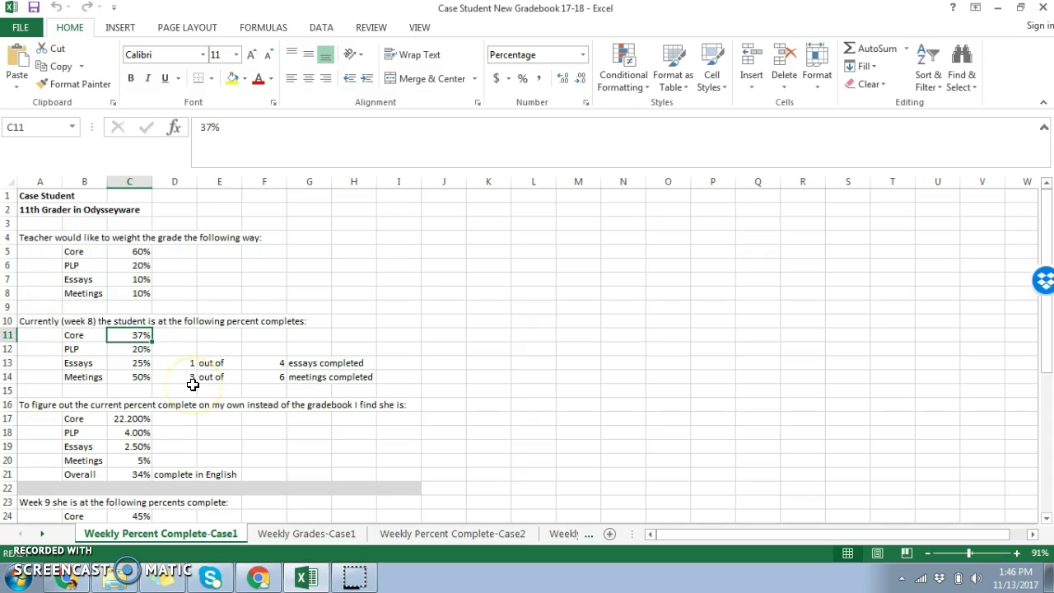
pyautogui.press('Down')
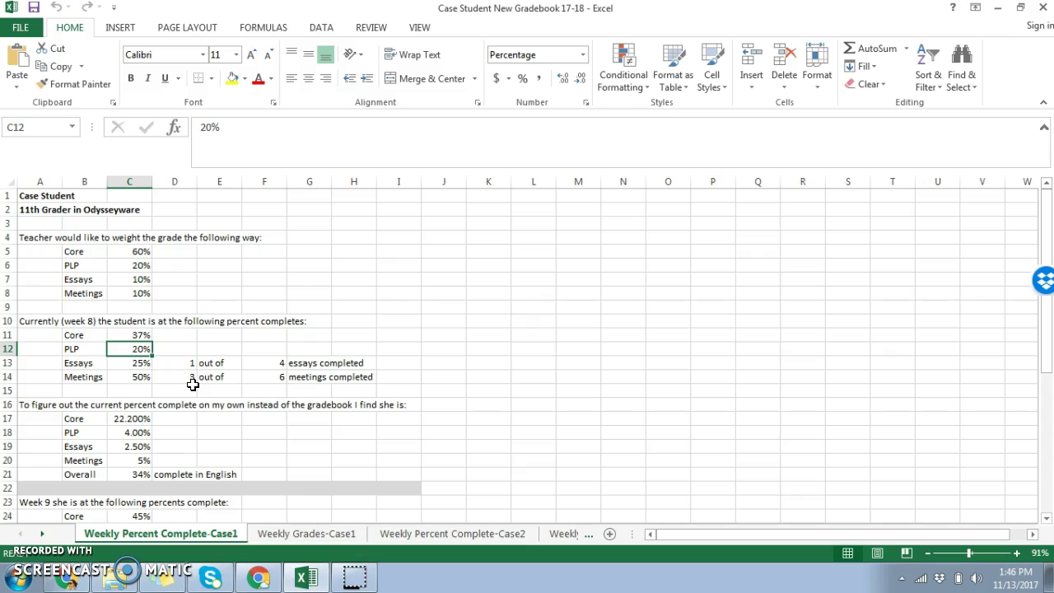
pyautogui.press('Down')
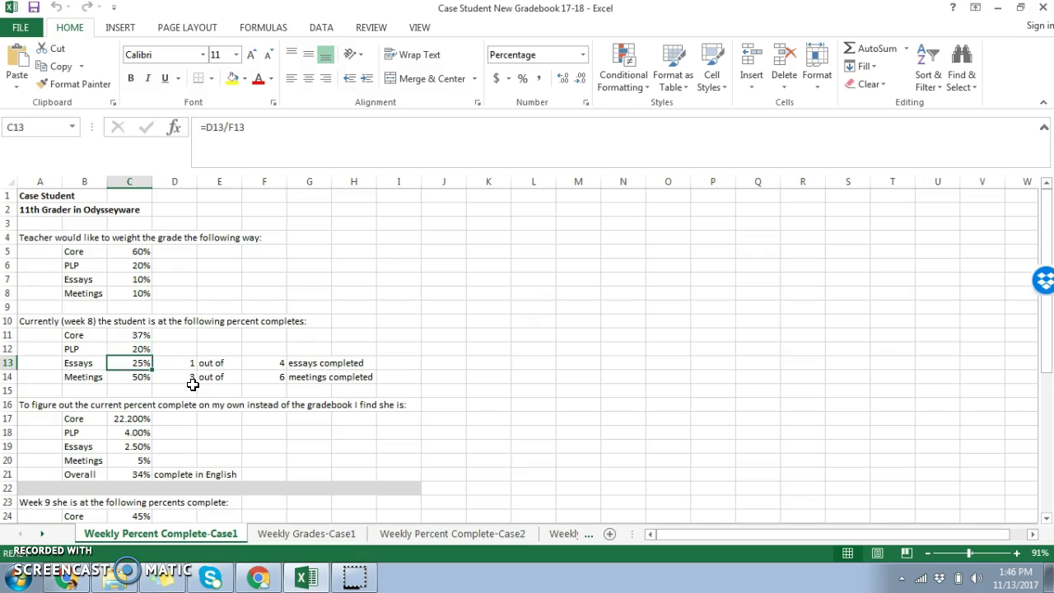
pyautogui.doubleClick(141, 364)
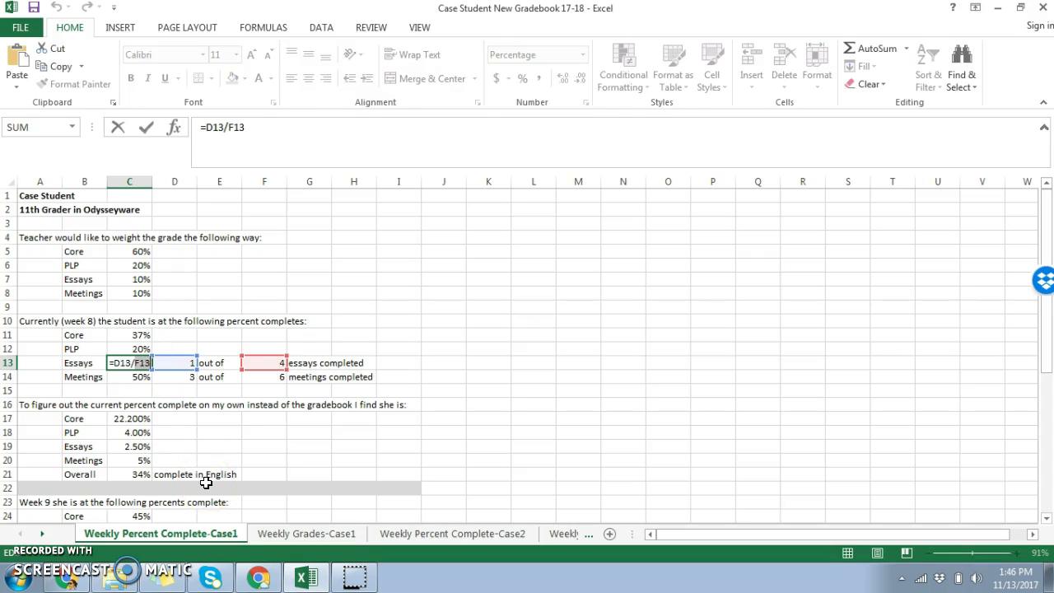
pyautogui.press('Return')
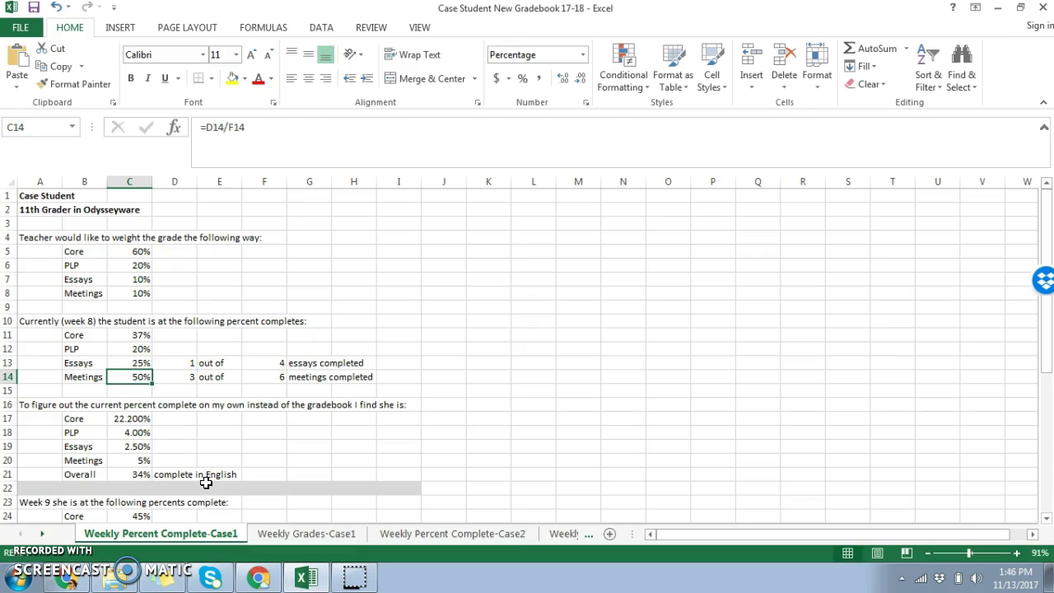
# Step: Inspect the week 8 weighted Core formula, the four weighted category results and the Overall percent complete
pyautogui.doubleClick(125, 418)
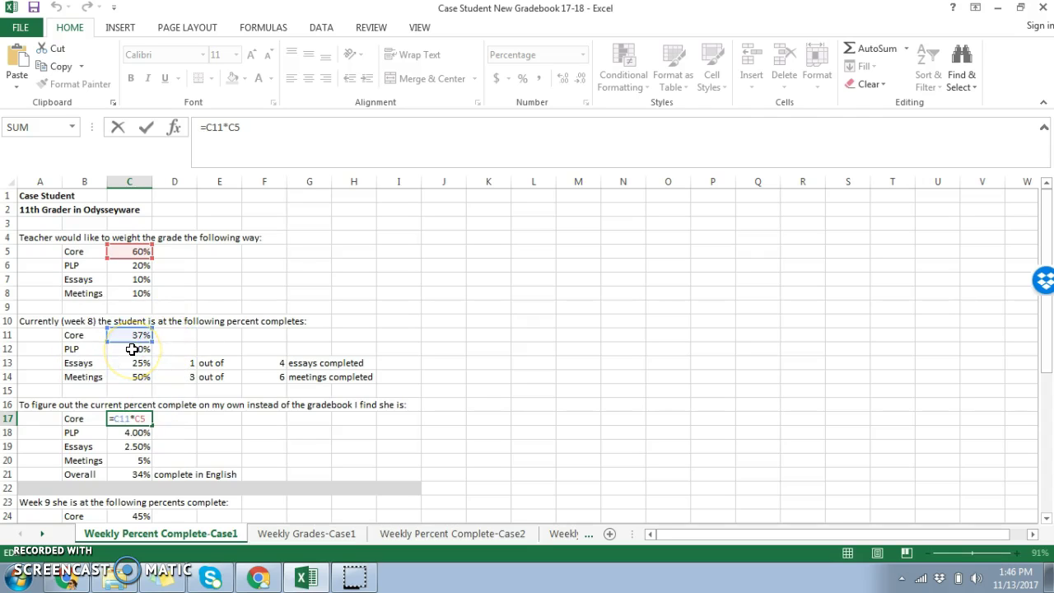
pyautogui.press('Return')
pyautogui.press('Up')
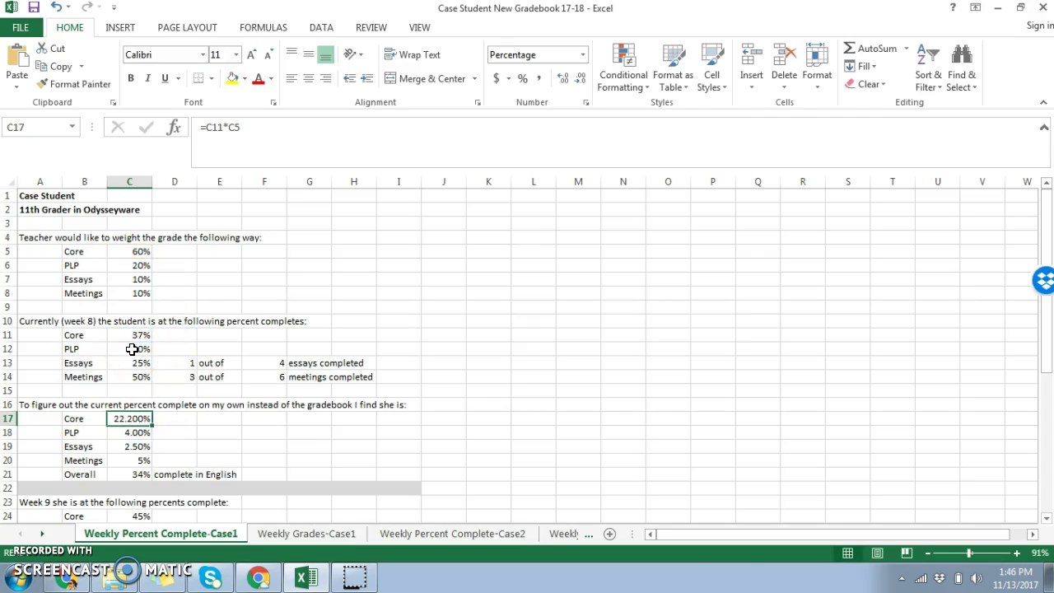
pyautogui.hotkey('shift', 'Down')
pyautogui.hotkey('shift', 'Down')
pyautogui.hotkey('shift', 'Down')
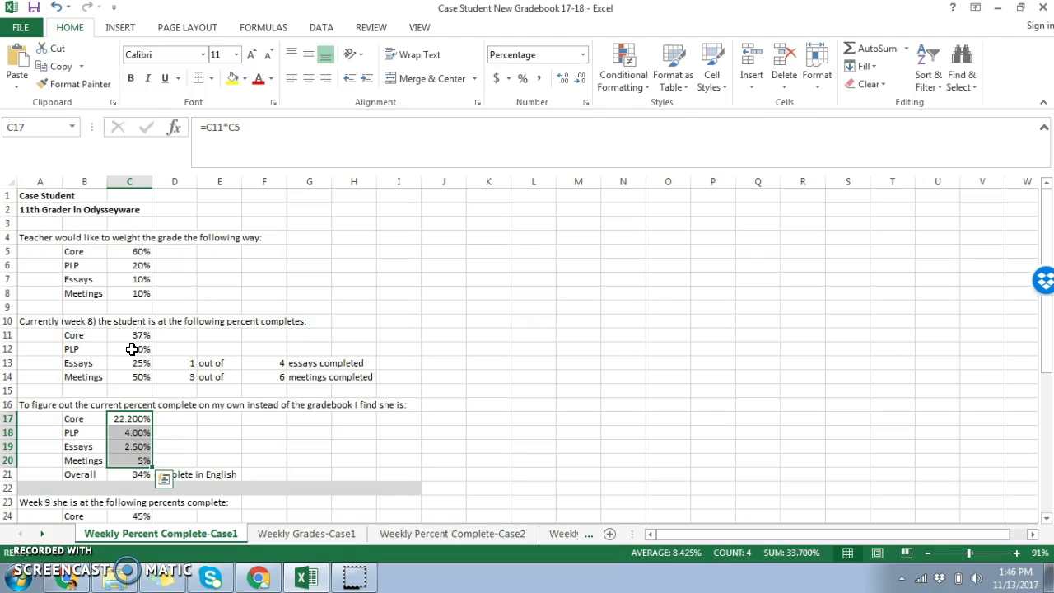
pyautogui.click(215, 438)
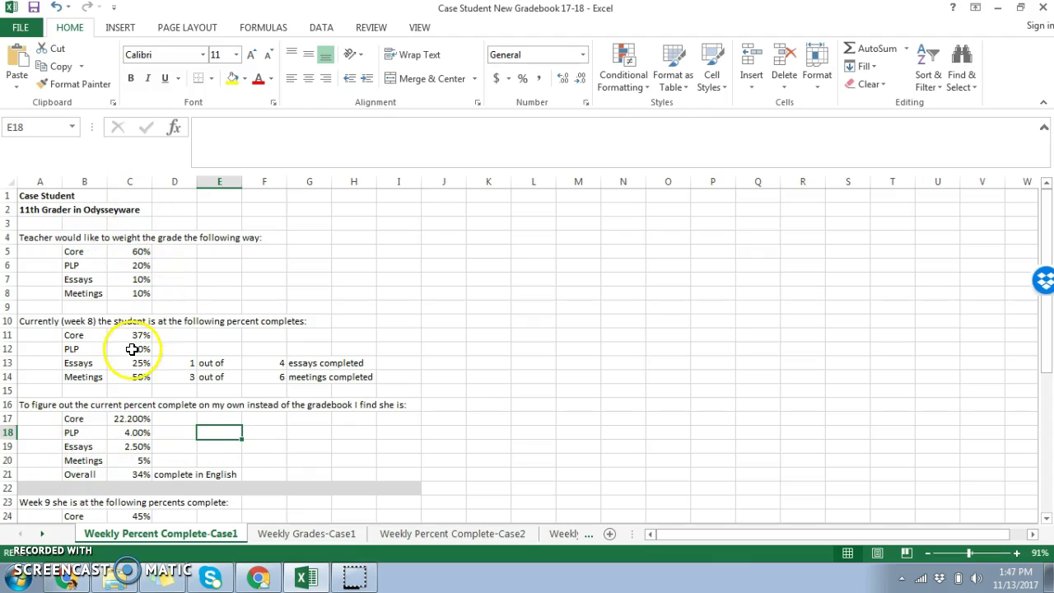
pyautogui.click(128, 475)
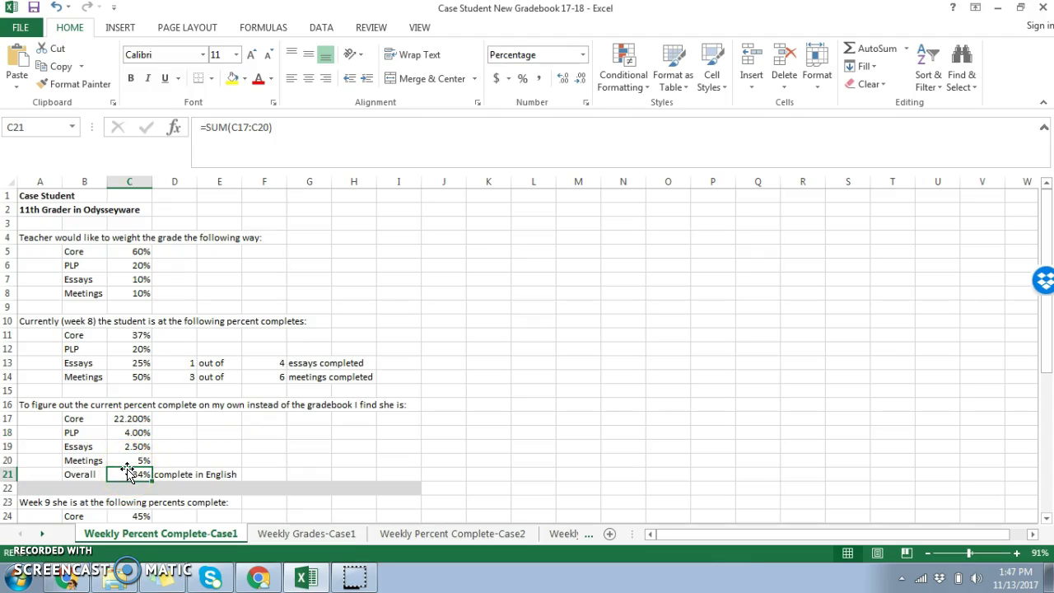
# Step: Examine the Week 9 percent completes and inspect the formula behind the Week 9 weighted Core value
pyautogui.press('Down')
pyautogui.press('Down')
pyautogui.press('Down')
pyautogui.press('Down')
pyautogui.press('Down')
pyautogui.press('Down')
pyautogui.press('Down')
pyautogui.press('Down')
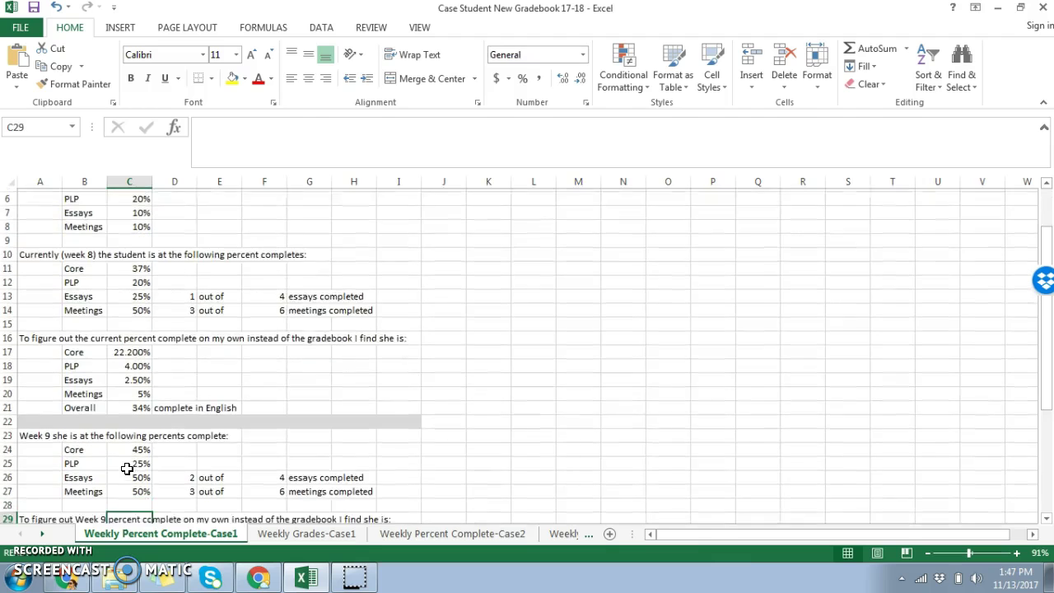
pyautogui.press('Down')
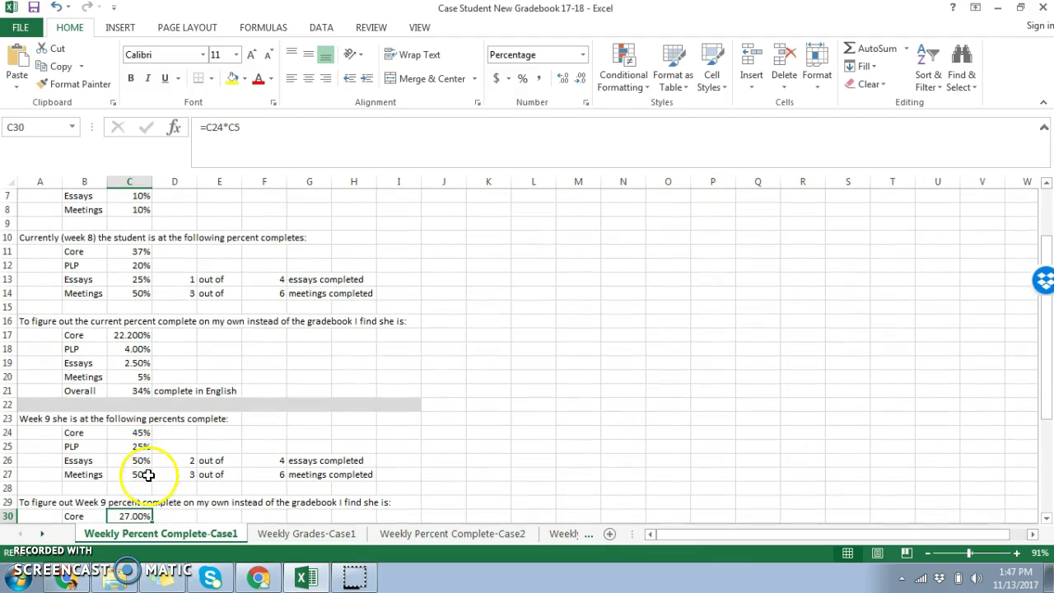
pyautogui.doubleClick(138, 432)
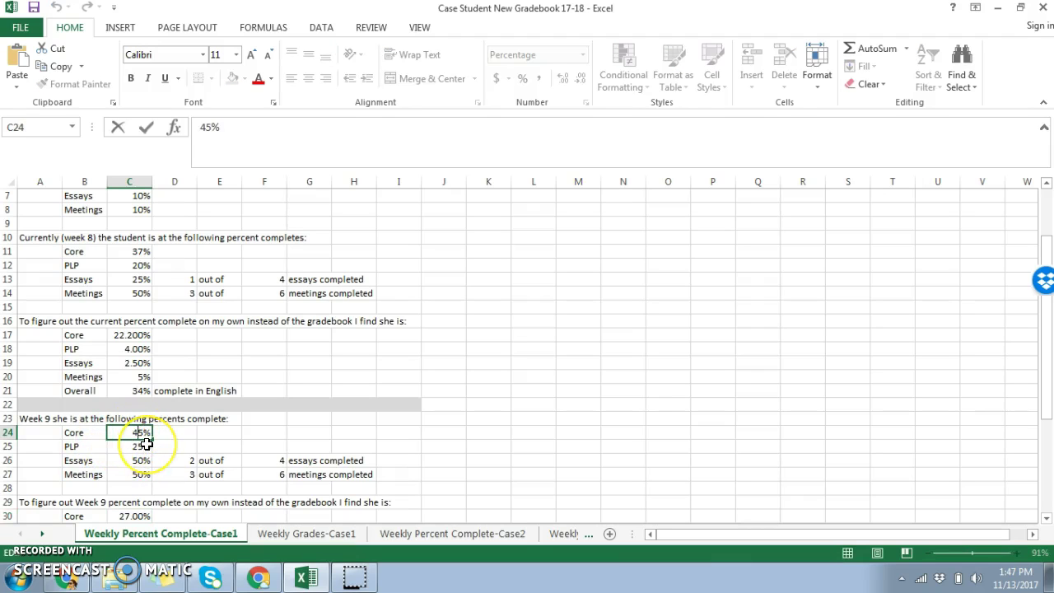
pyautogui.doubleClick(141, 515)
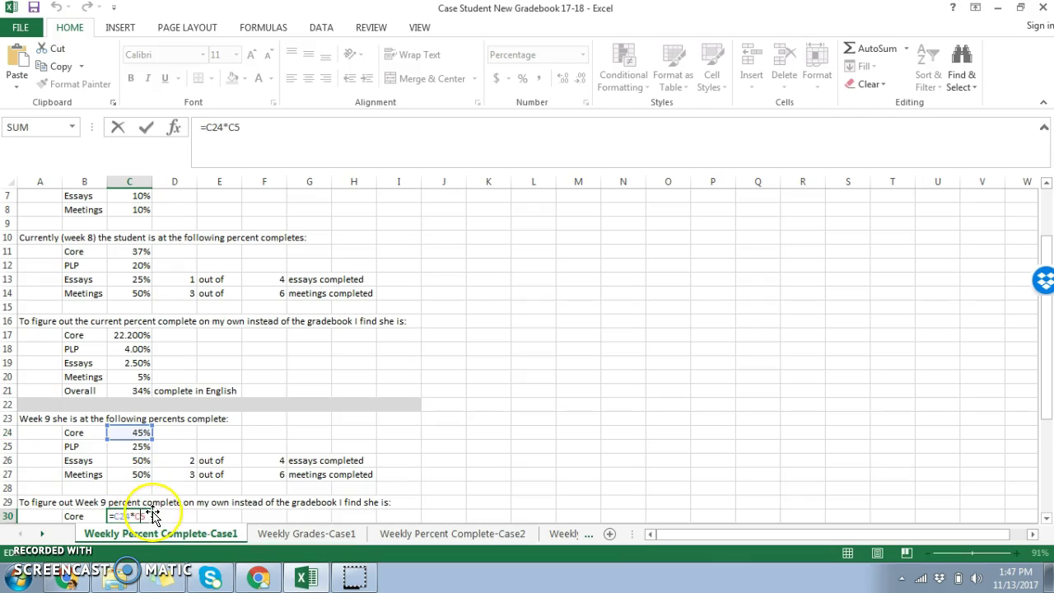
# Step: Review the Week 9 Overall percent complete and the Core, PLP, Essays and Meetings amounts added to the grade book
pyautogui.press('Return')
pyautogui.press('Return')
pyautogui.press('Return')
pyautogui.press('Return')
pyautogui.press('Return')
pyautogui.press('Return')
pyautogui.press('Return')
pyautogui.press('Return')
pyautogui.press('Return')
pyautogui.press('Return')
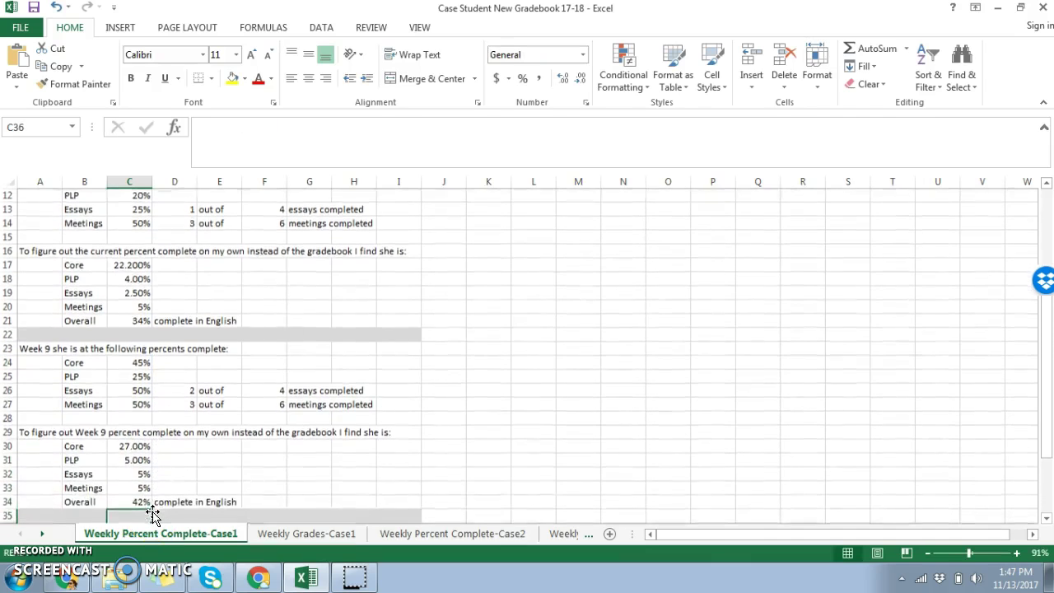
pyautogui.press('Return')
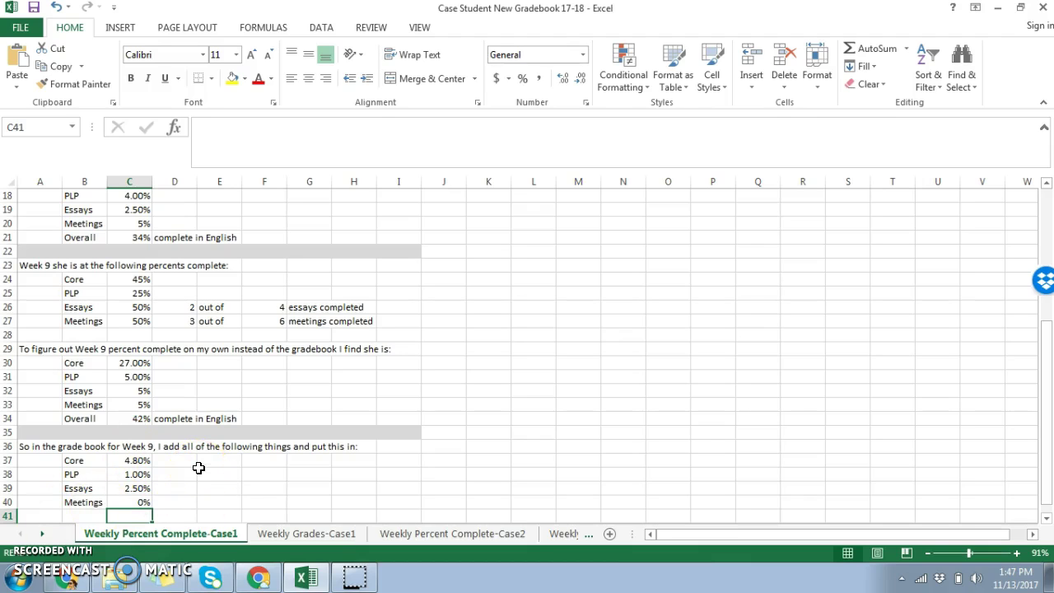
# Step: View the Weekly Grades-Case1 sheet, and the weights and week 8 percent completes on the Weekly Percent Complete-Case2 sheet
pyautogui.click(297, 535)
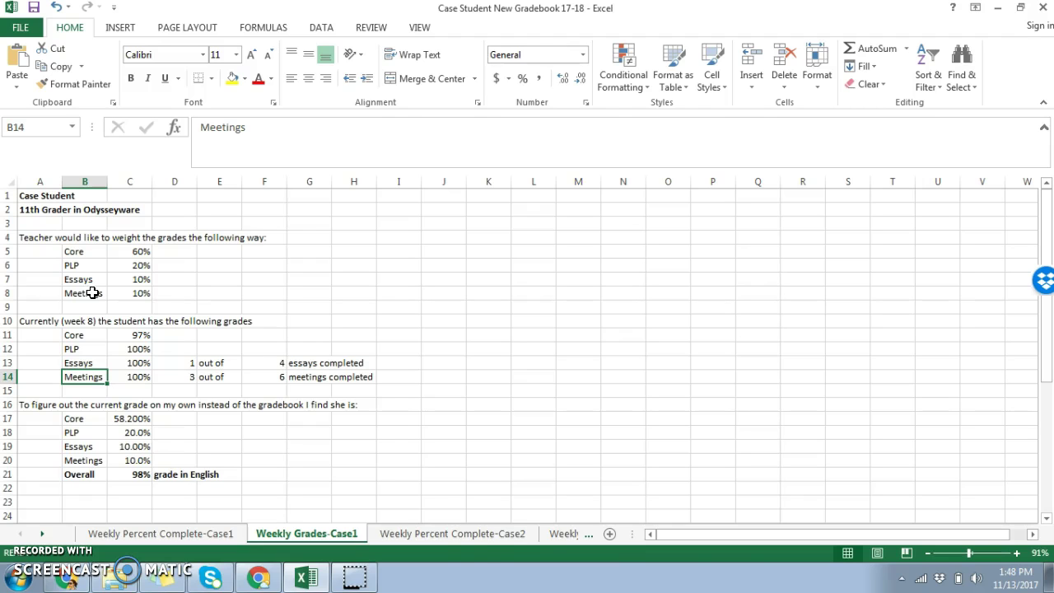
pyautogui.click(467, 533)
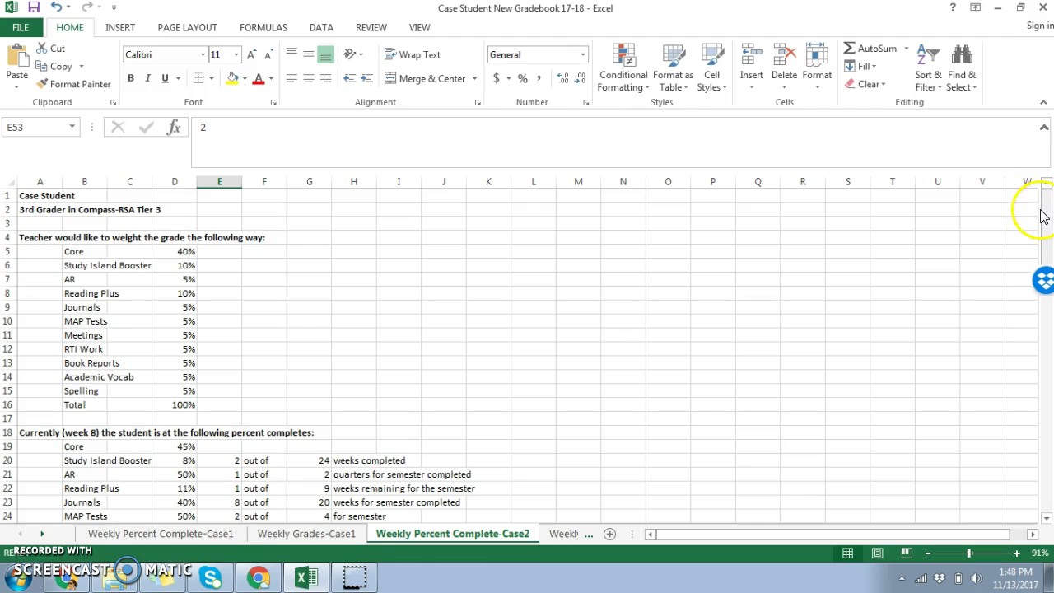
pyautogui.moveTo(1042, 215); pyautogui.dragTo(1042, 225)
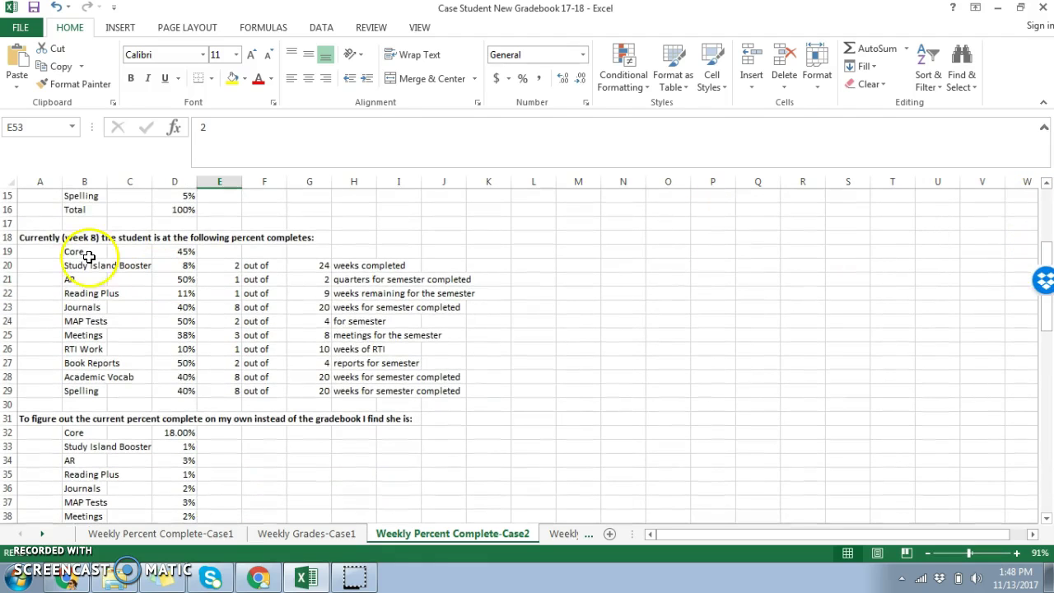
# Step: Inspect the week 8 weighted Core formula for Case2 and review the weighted categories down to their Total
pyautogui.click(188, 432)
pyautogui.doubleClick(188, 433)
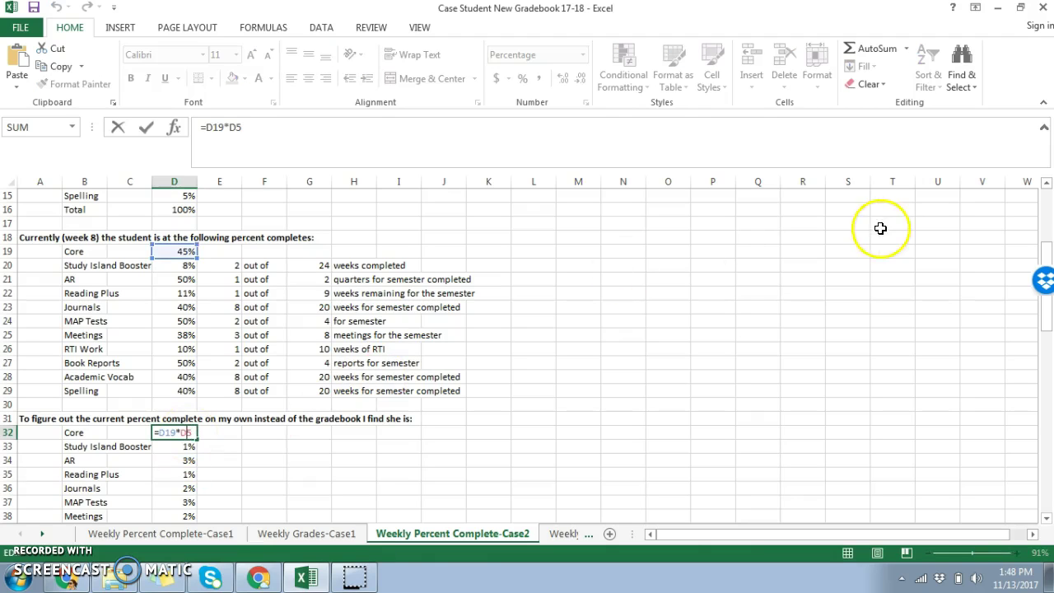
pyautogui.moveTo(1045, 257)
pyautogui.mouseDown()
pyautogui.moveTo(1036, 187)
pyautogui.moveTo(1045, 278)
pyautogui.mouseUp()
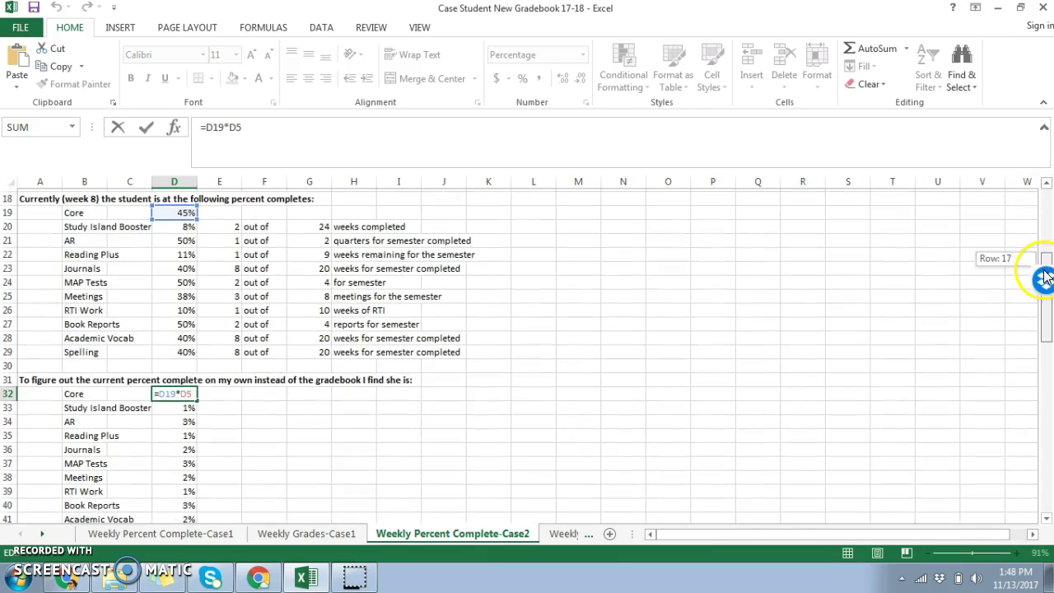
pyautogui.press('Return')
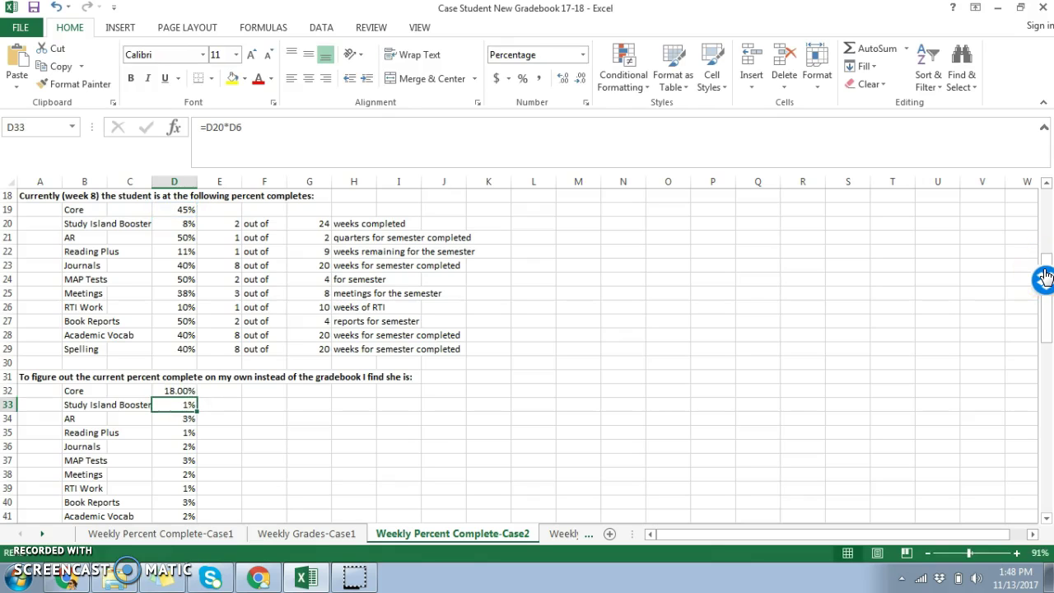
pyautogui.press('Down')
pyautogui.press('Down')
pyautogui.press('Down')
pyautogui.press('Down')
pyautogui.press('Down')
pyautogui.press('Down')
pyautogui.press('Down')
pyautogui.press('Down')
pyautogui.press('Down')
pyautogui.press('Down')
pyautogui.press('Down')
pyautogui.press('Down')
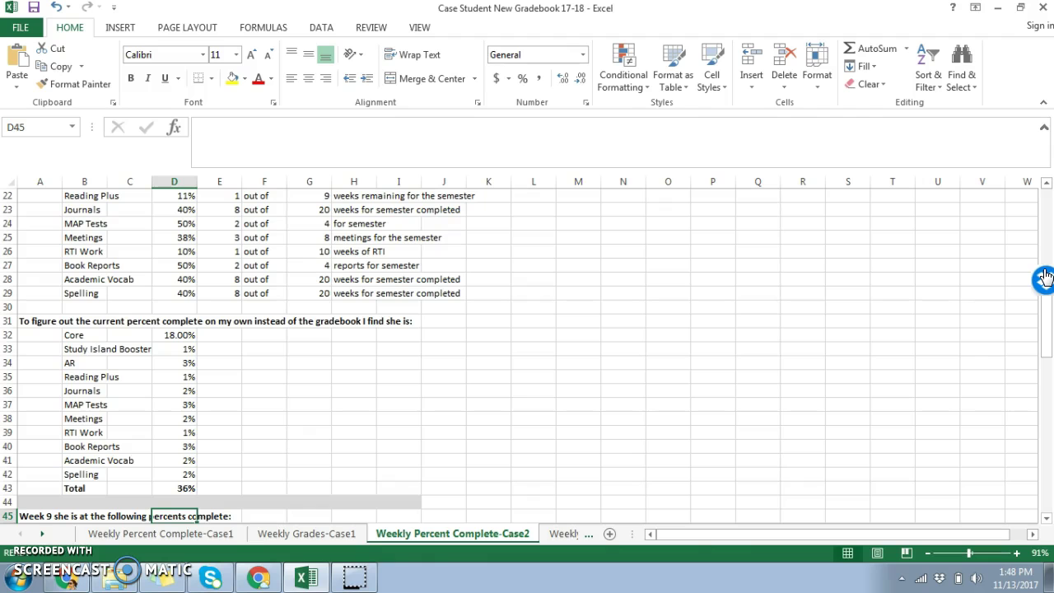
# Step: Review the Case2 Week 9 percent completes and the weighted Week 9 values calculated from them
pyautogui.press('Down')
pyautogui.press('Down')
pyautogui.press('Down')
pyautogui.press('Down')
pyautogui.press('Down')
pyautogui.press('Down')
pyautogui.press('Down')
pyautogui.press('Down')
pyautogui.press('Down')
pyautogui.press('Down')
pyautogui.press('Down')
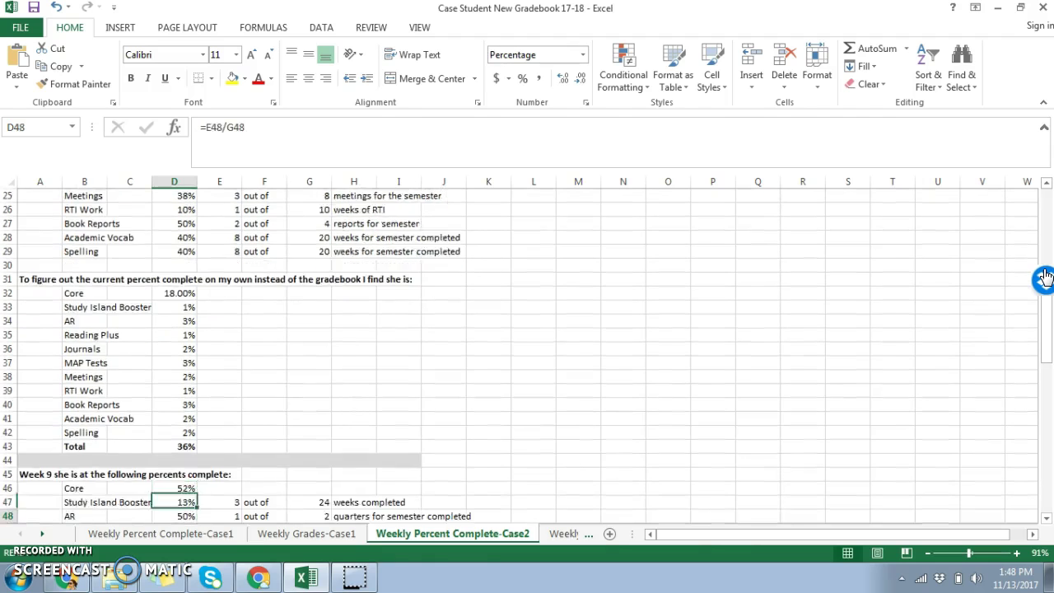
pyautogui.press('Down')
pyautogui.press('Down')
pyautogui.press('Down')
pyautogui.press('Down')
pyautogui.press('Down')
pyautogui.press('Down')
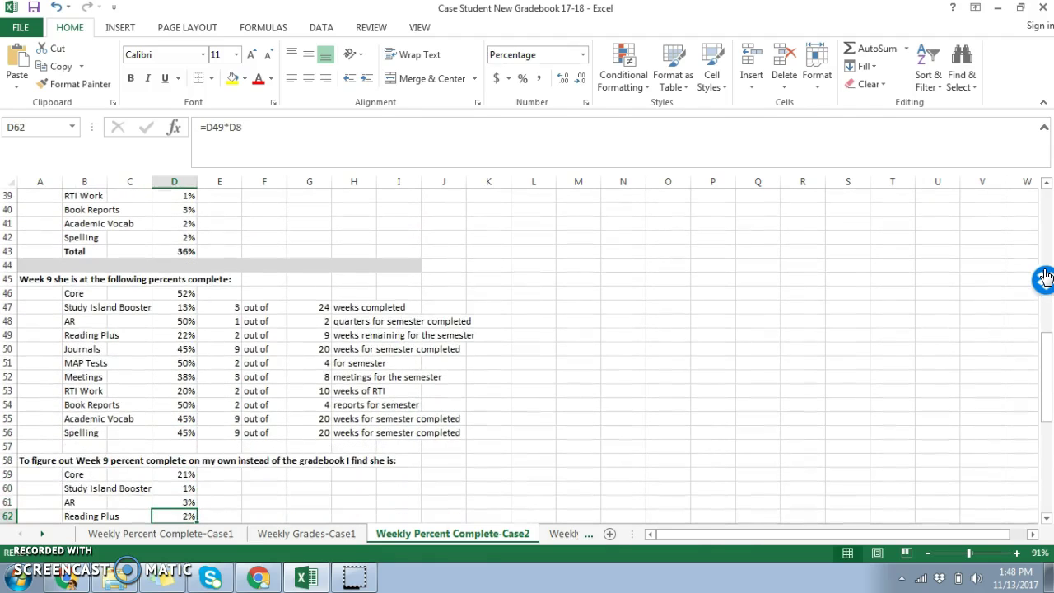
pyautogui.press('Down')
pyautogui.press('Down')
pyautogui.press('Down')
pyautogui.press('Down')
pyautogui.press('Down')
pyautogui.press('Down')
pyautogui.press('Down')
pyautogui.press('Down')
pyautogui.press('Down')
pyautogui.press('Down')
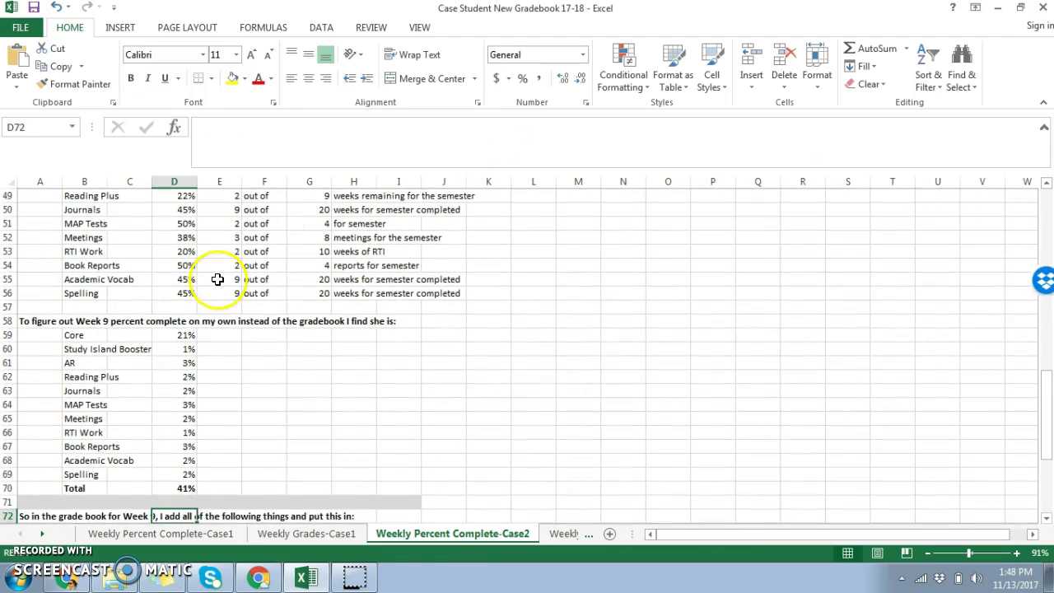
# Step: Go through the Case2 Week 9 weighted categories one by one, from Study Island Boosters to Total
pyautogui.click(75, 347)
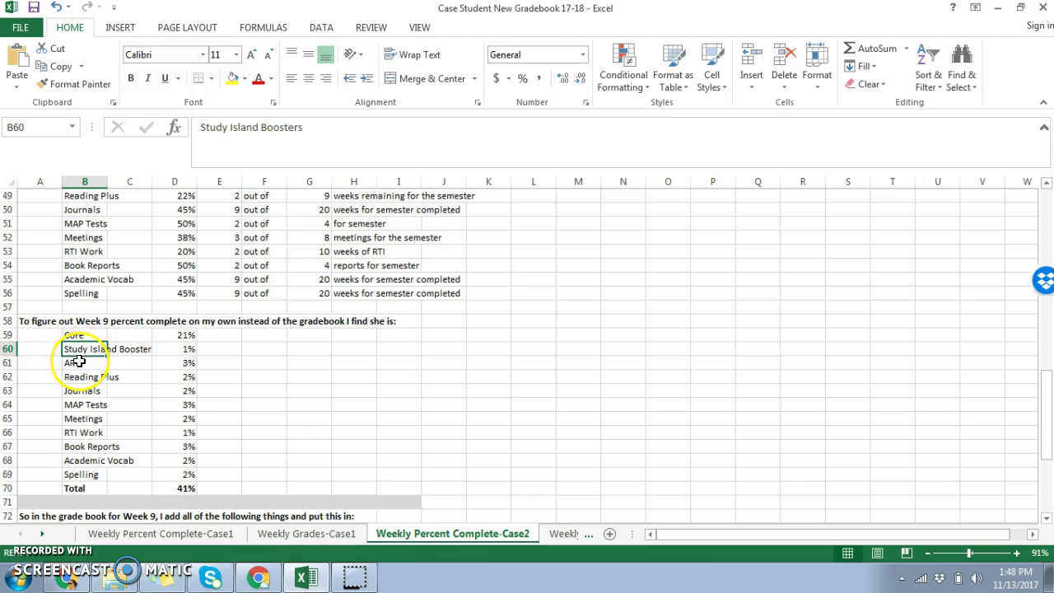
pyautogui.click(77, 362)
pyautogui.click(82, 376)
pyautogui.click(83, 400)
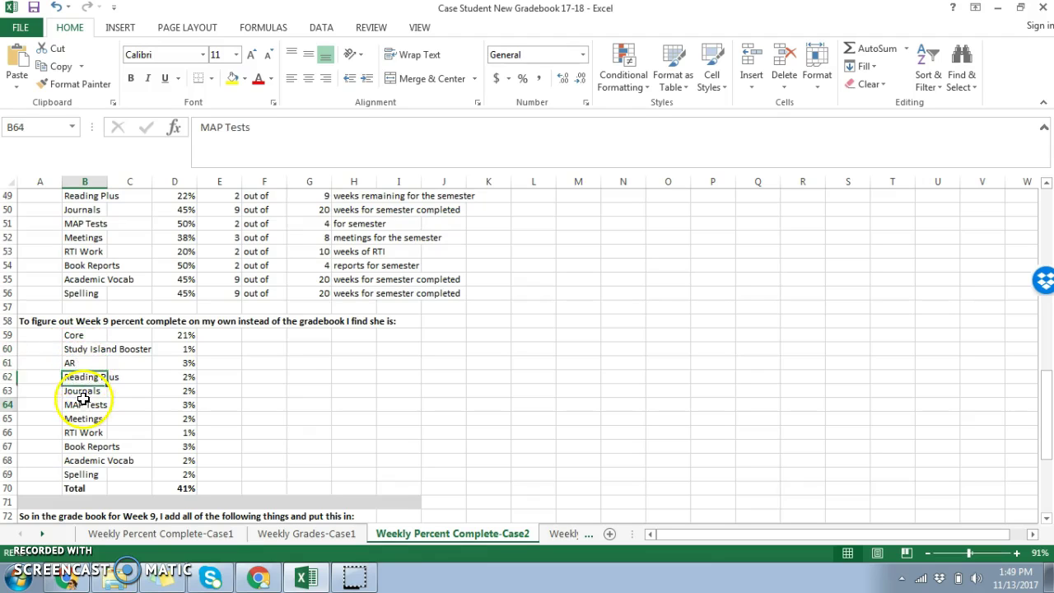
pyautogui.press('Down')
pyautogui.press('Down')
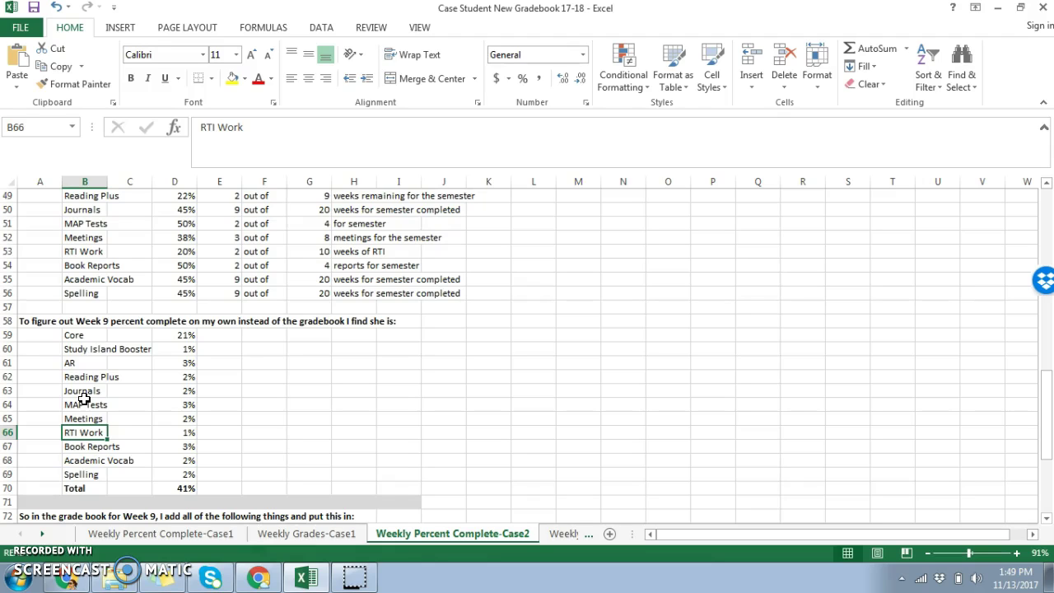
pyautogui.press('Down')
pyautogui.press('Down')
pyautogui.press('Down')
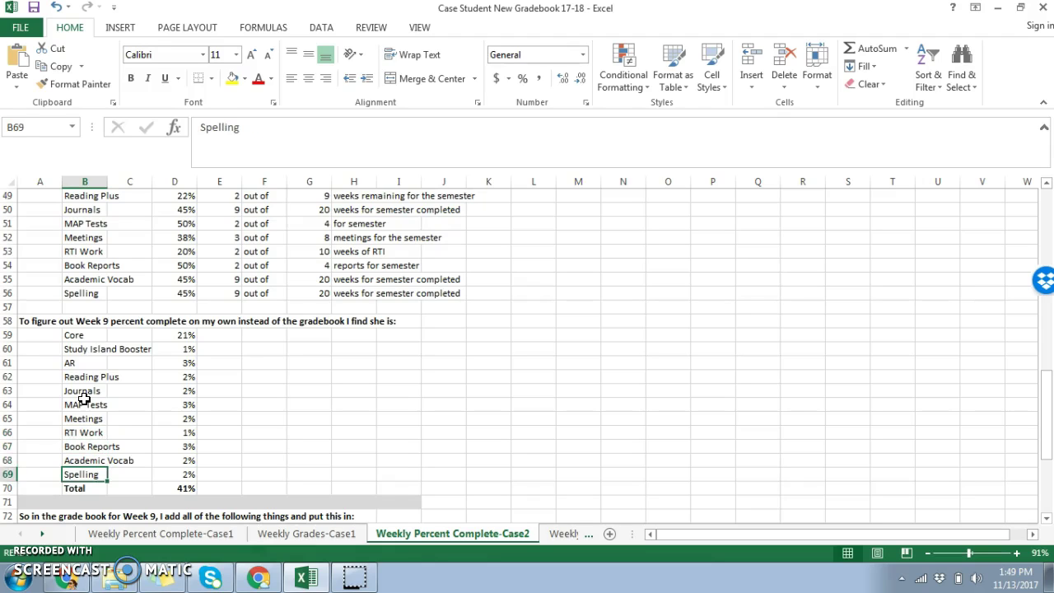
pyautogui.press('Down')
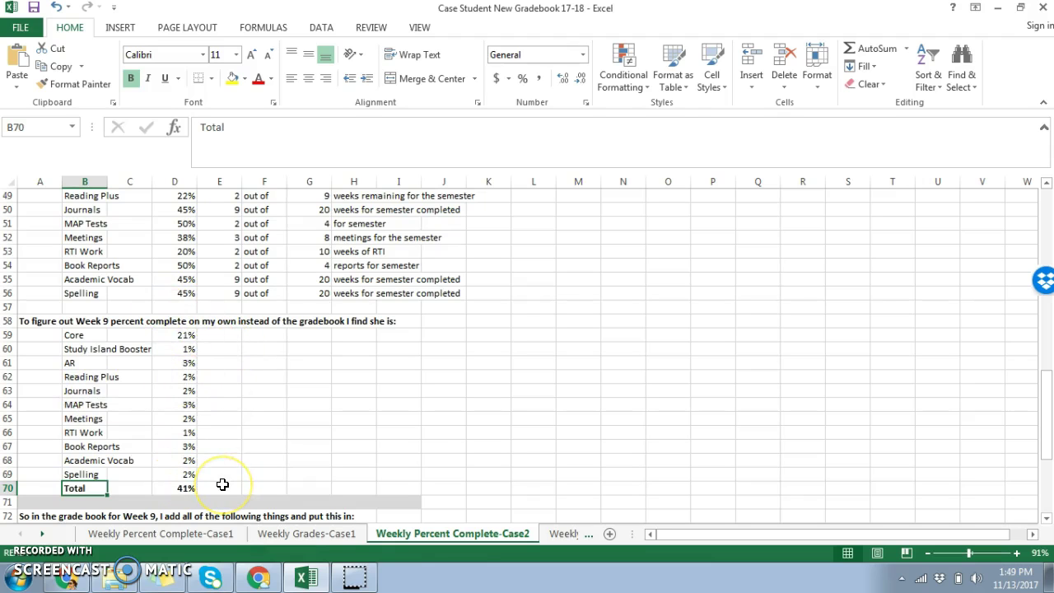
# Step: Review the Case2 Week 9 grade book additions through Total Change and the red note below them
pyautogui.press('Down')
pyautogui.press('Down')
pyautogui.press('Down')
pyautogui.press('Down')
pyautogui.press('Down')
pyautogui.press('Down')
pyautogui.press('Down')
pyautogui.press('Down')
pyautogui.press('Down')
pyautogui.press('Down')
pyautogui.press('Down')
pyautogui.press('Down')
pyautogui.press('Down')
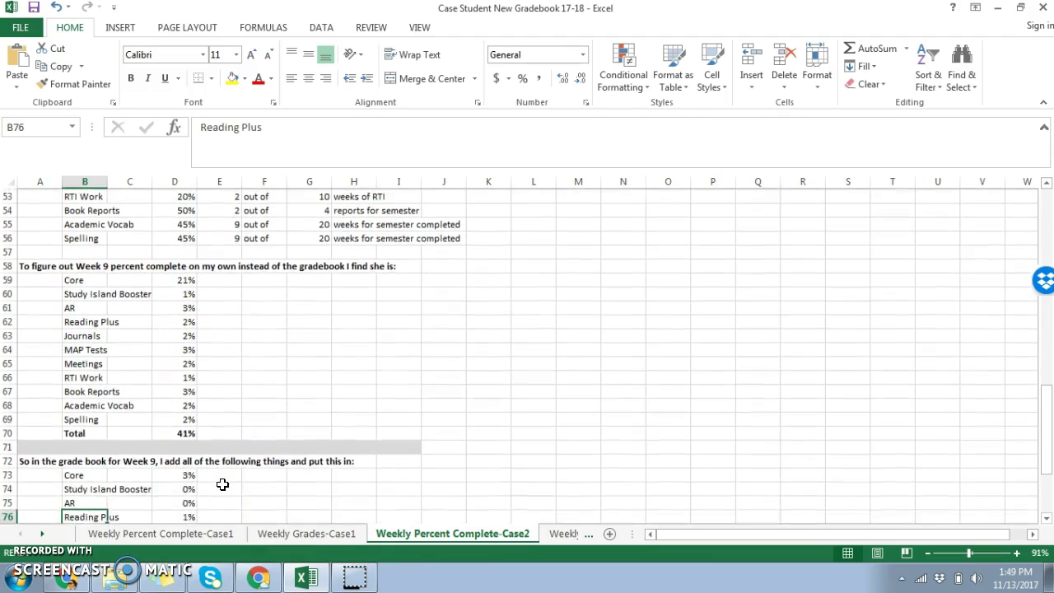
pyautogui.press('Down')
pyautogui.press('Down')
pyautogui.press('Down')
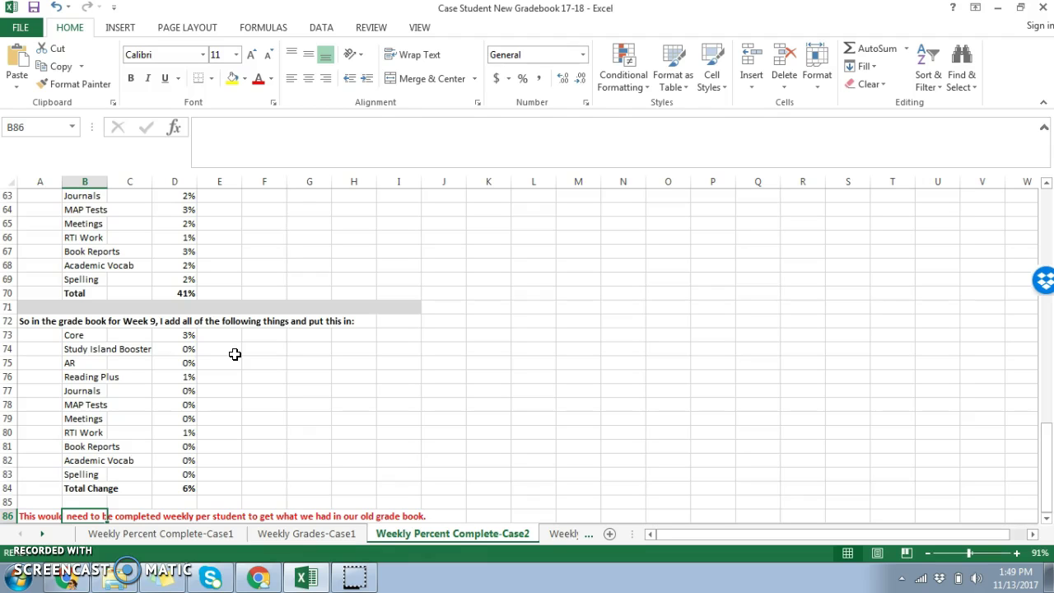
# Step: Return to the teacher's weights at the start of the Case2 sheet and check the AR weight
pyautogui.press('pageup')
pyautogui.press('pageup')
pyautogui.press('pageup')
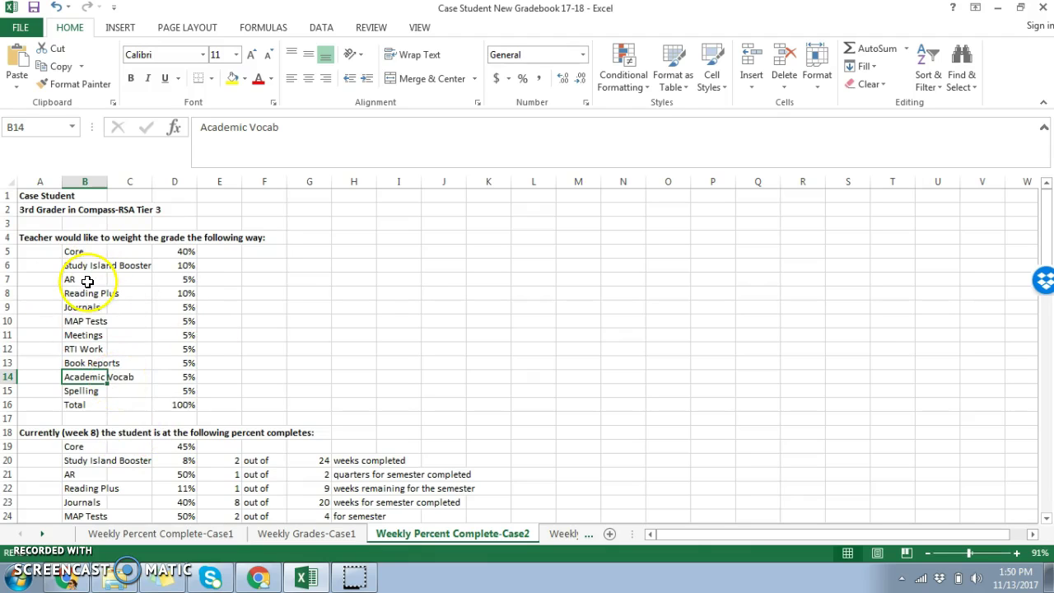
pyautogui.click(189, 280)
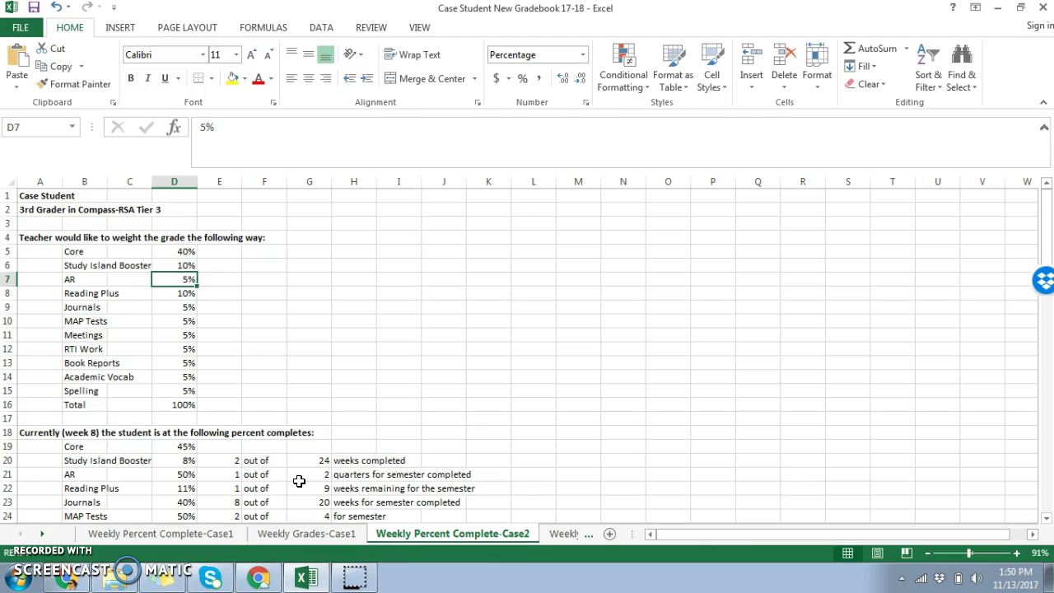
# Step: Return to the Weekly Percent Complete-Case1 sheet
pyautogui.click(196, 536)
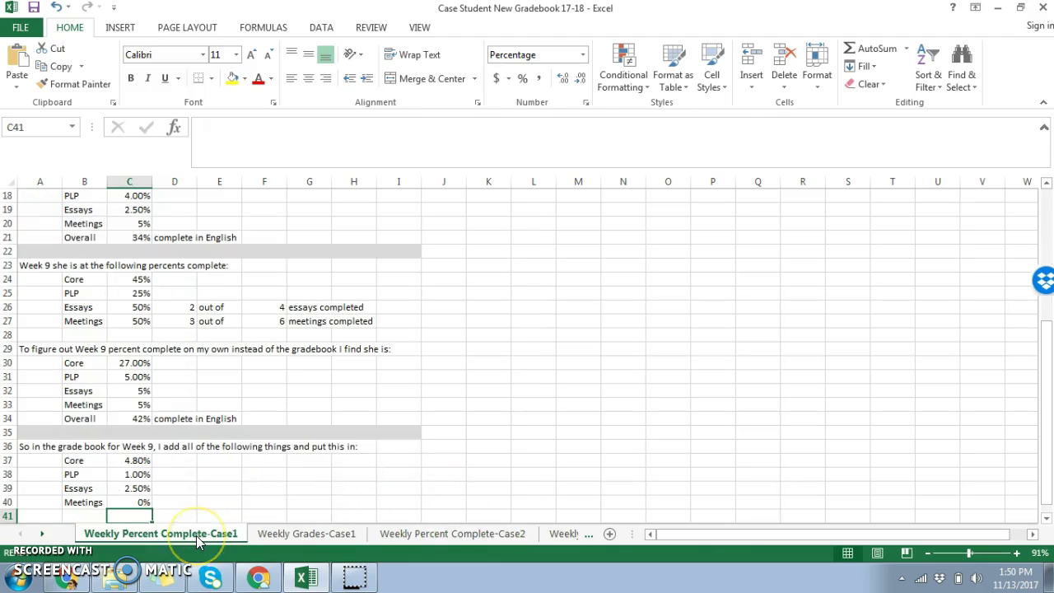